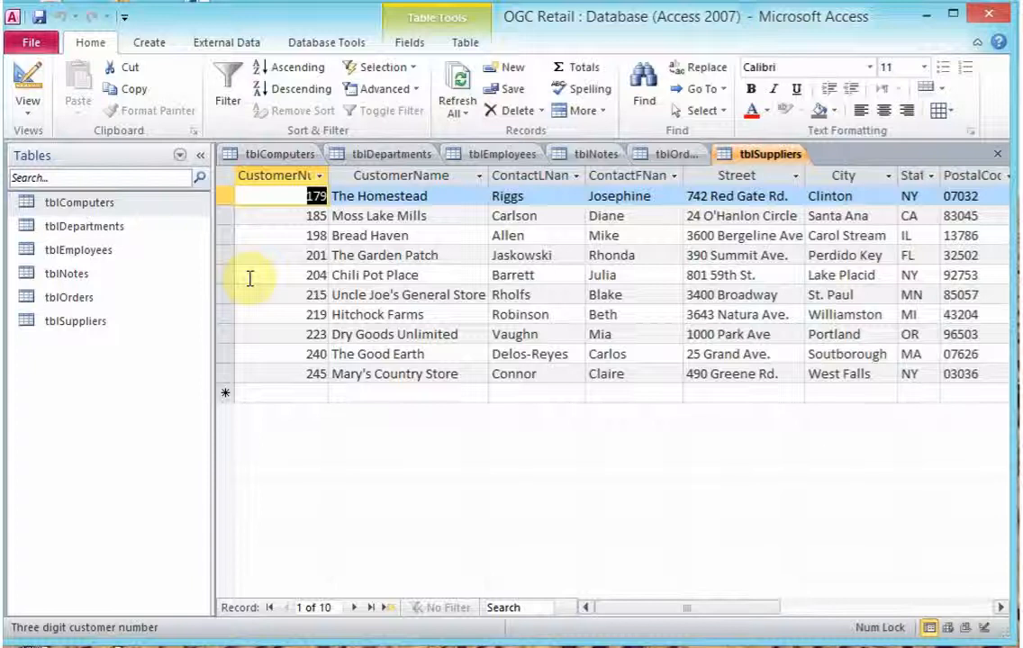
Highlight the CustomerName and City columns of tblSuppliers, then bring up the Create tab
{"action": "left_click", "coordinate": [412, 177]}
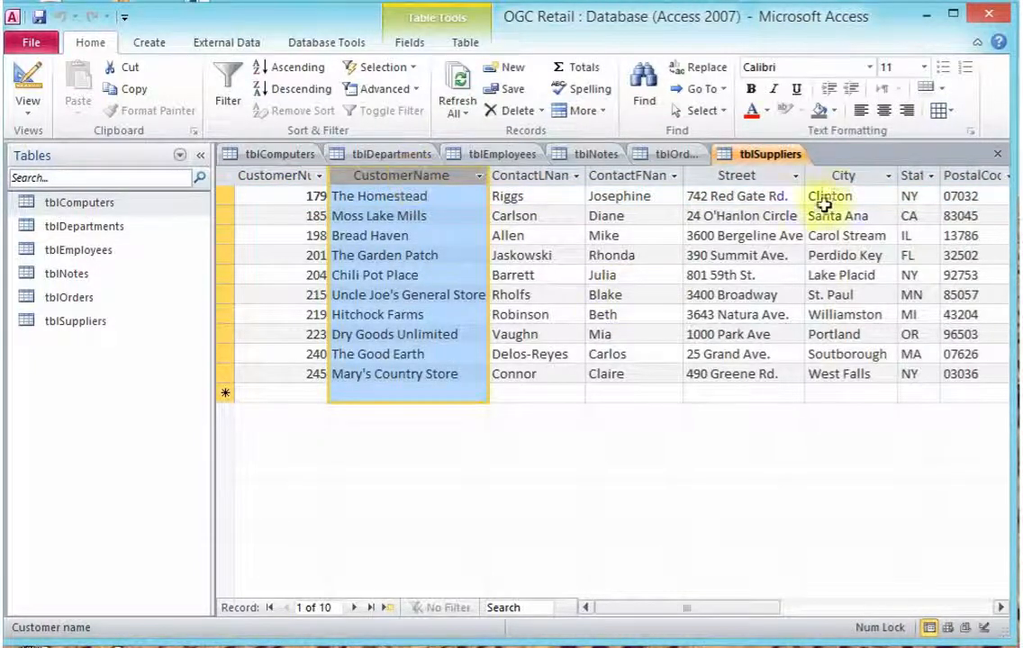
{"action": "left_click", "coordinate": [844, 177]}
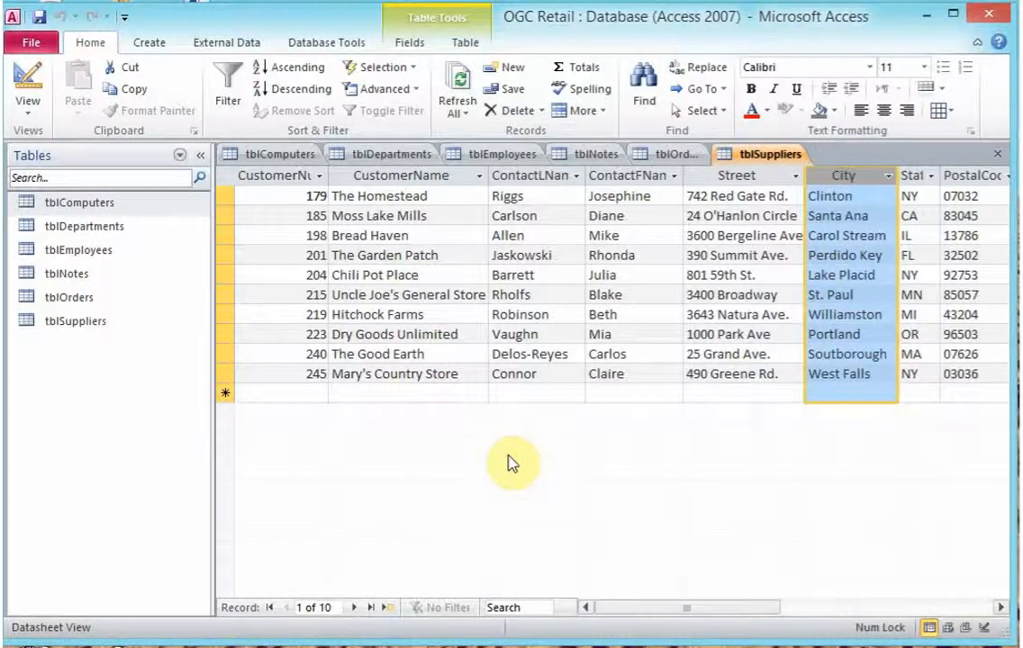
{"action": "left_click", "coordinate": [447, 180]}
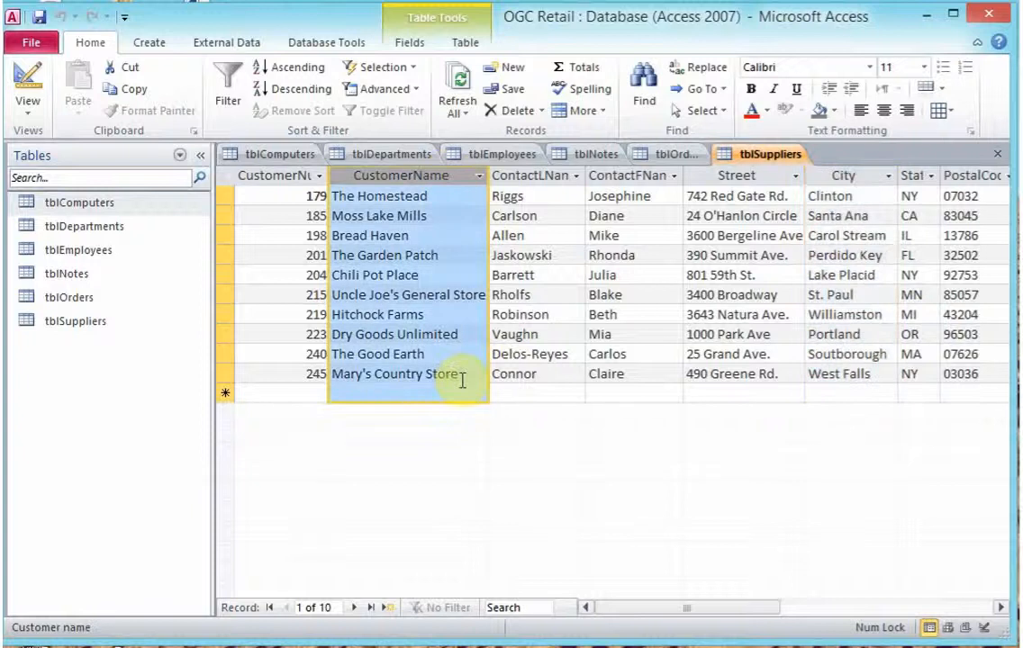
{"action": "left_click", "coordinate": [845, 175]}
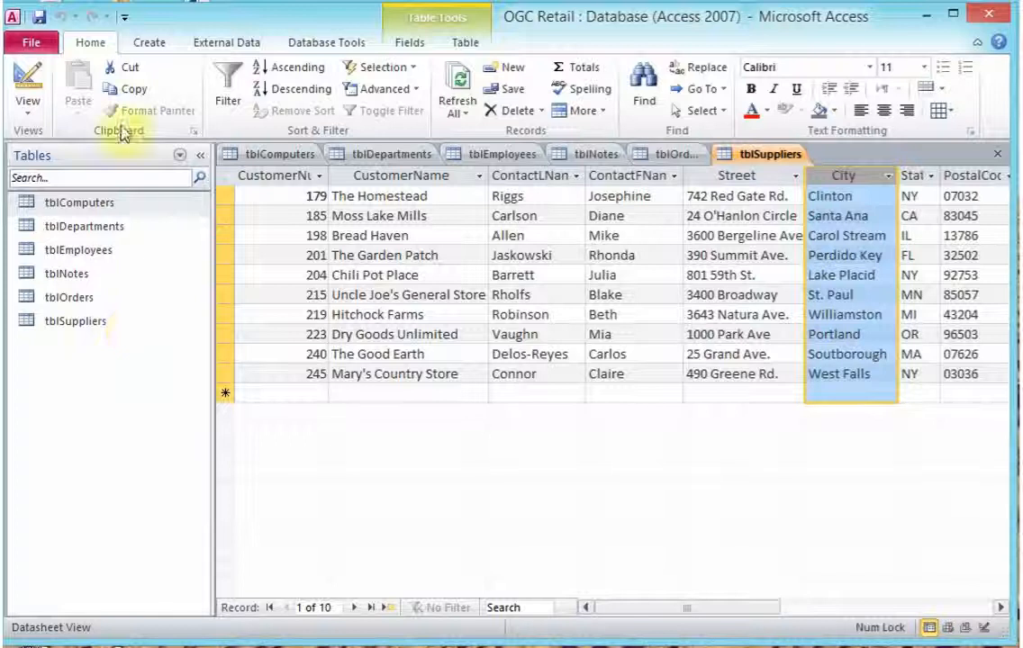
{"action": "left_click", "coordinate": [151, 43]}
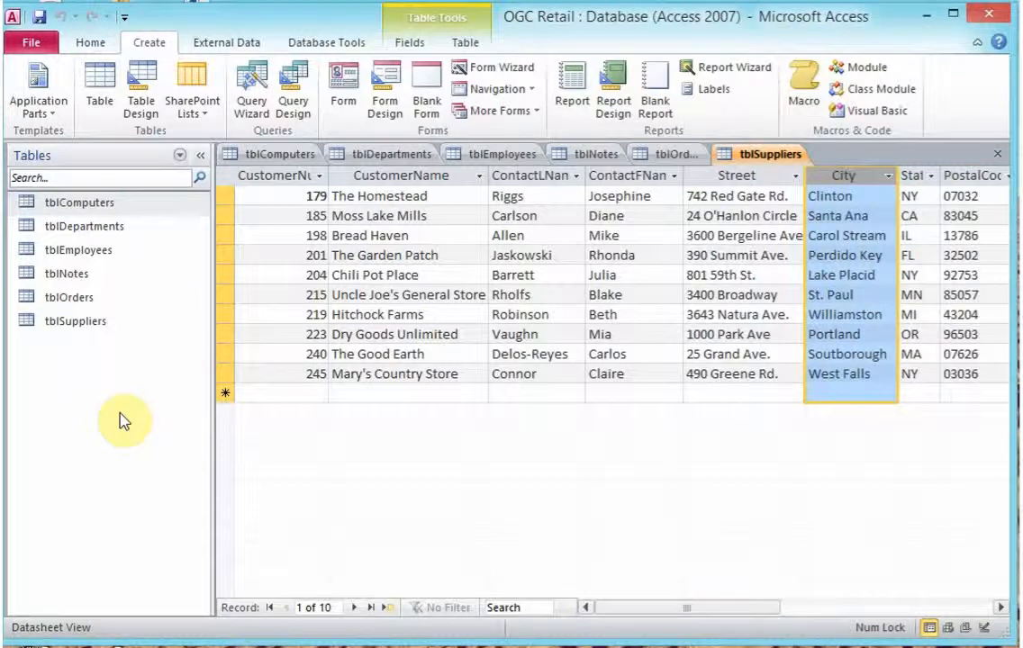
Launch Query Wizard to show the New Query dialog and its four wizards
{"action": "left_click", "coordinate": [251, 107]}
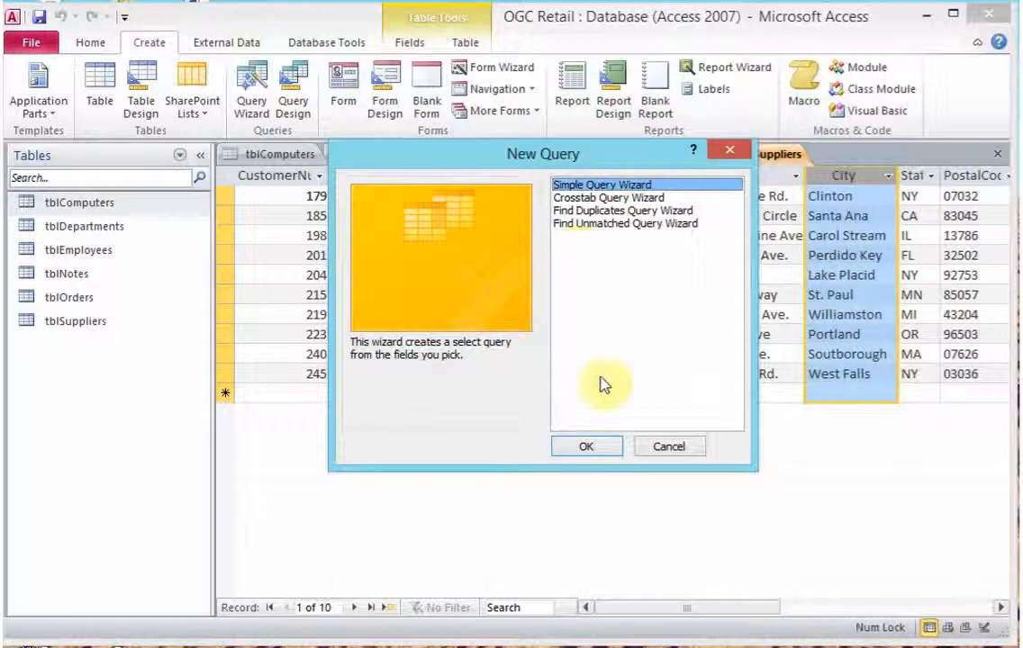
Build a Simple Query Wizard query on tblEmployees with EmployeeID and State, advancing to naming
{"action": "left_click", "coordinate": [584, 447]}
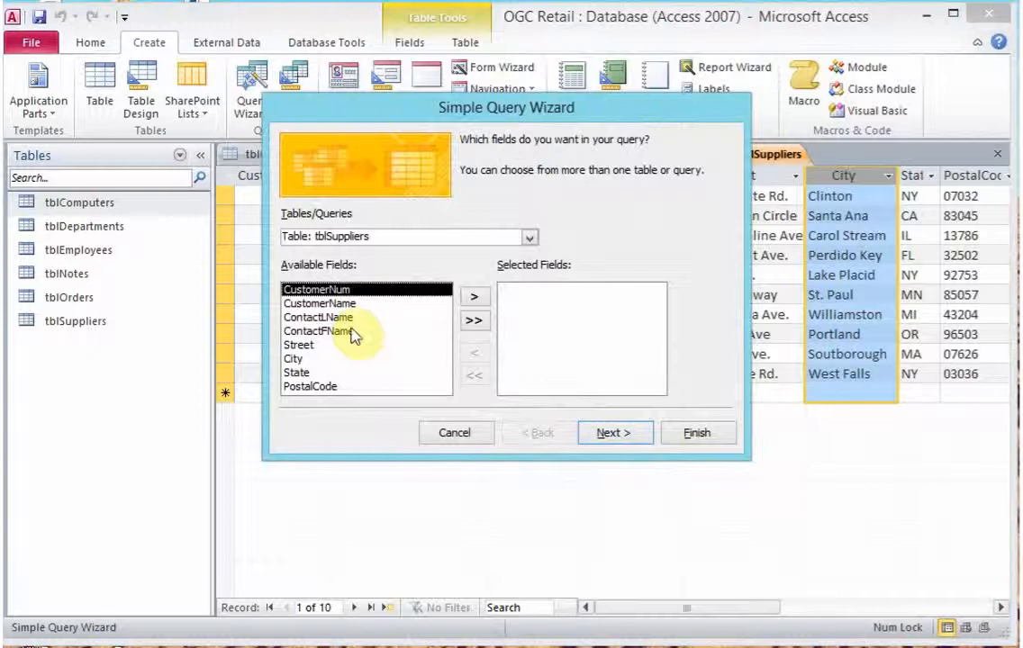
{"action": "left_click", "coordinate": [530, 238]}
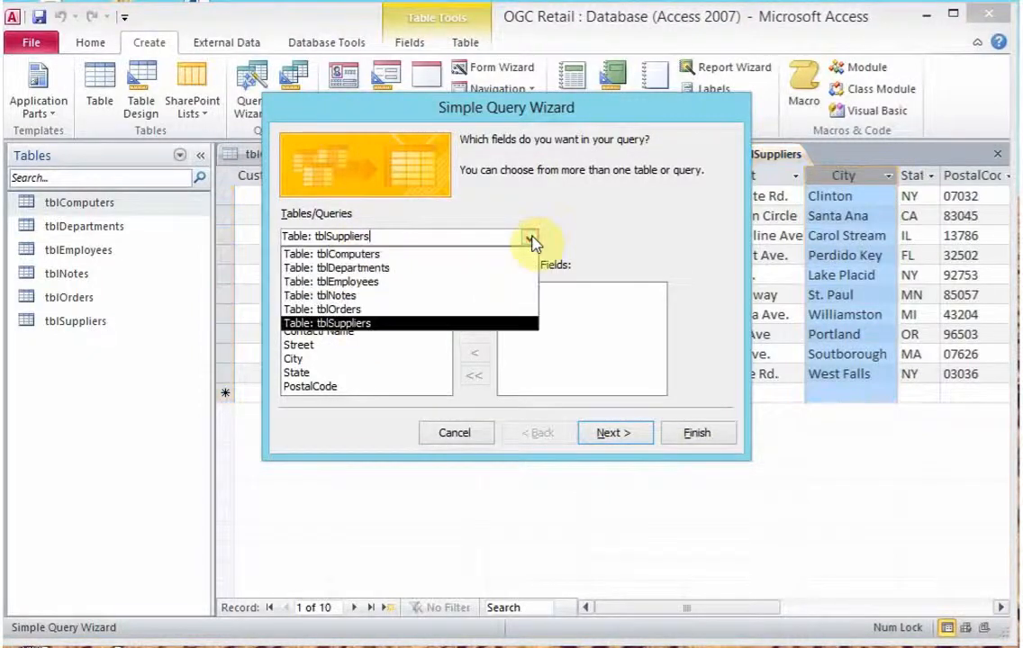
{"action": "left_click", "coordinate": [460, 282]}
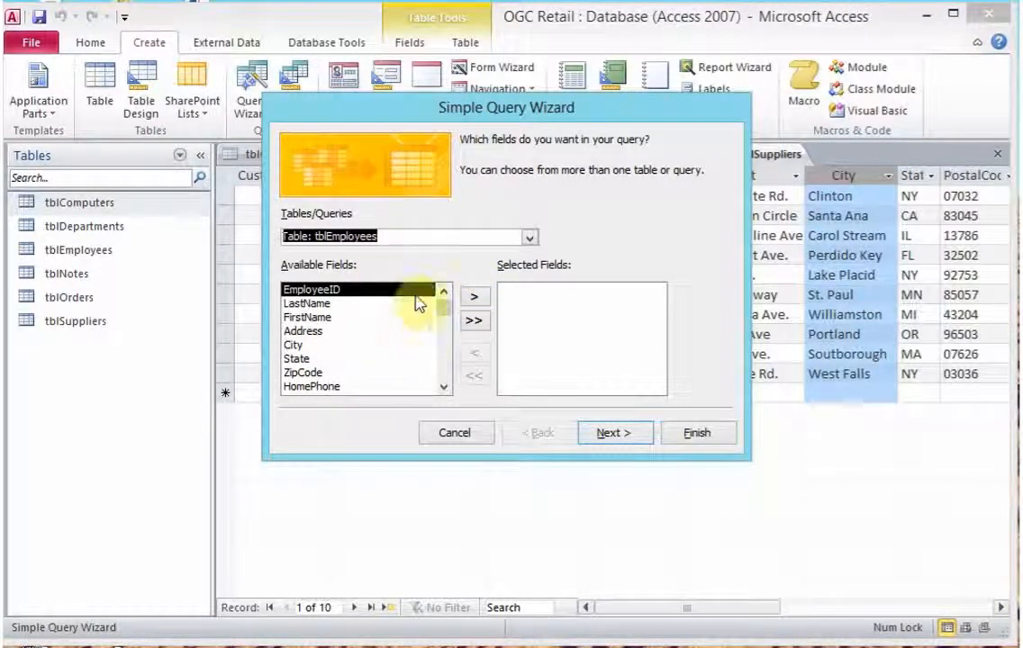
{"action": "left_click", "coordinate": [472, 301]}
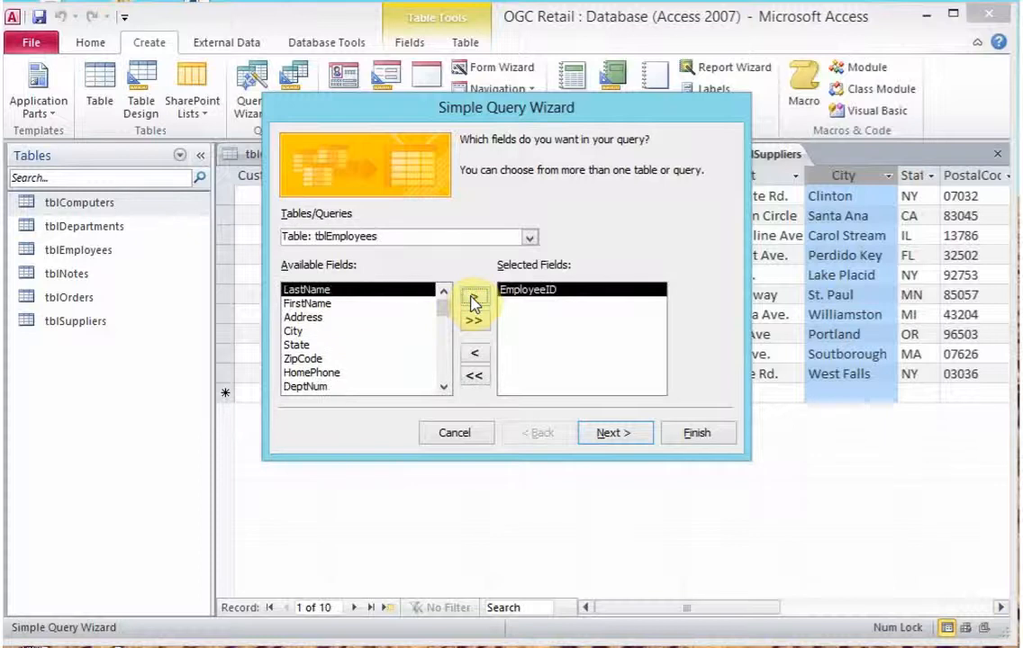
{"action": "left_click", "coordinate": [444, 388]}
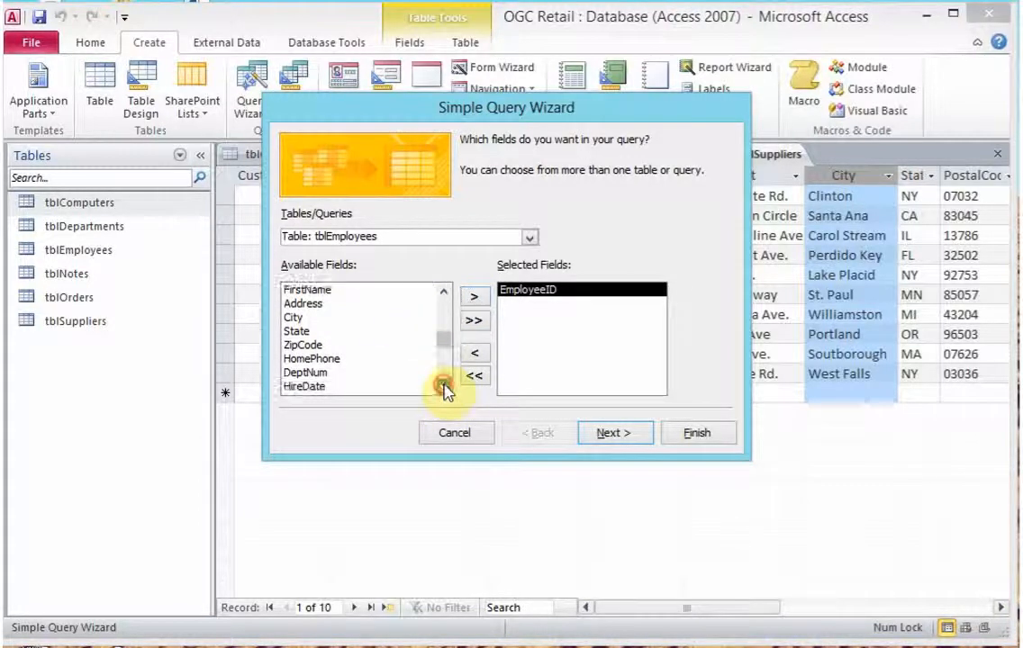
{"action": "left_click", "coordinate": [444, 388]}
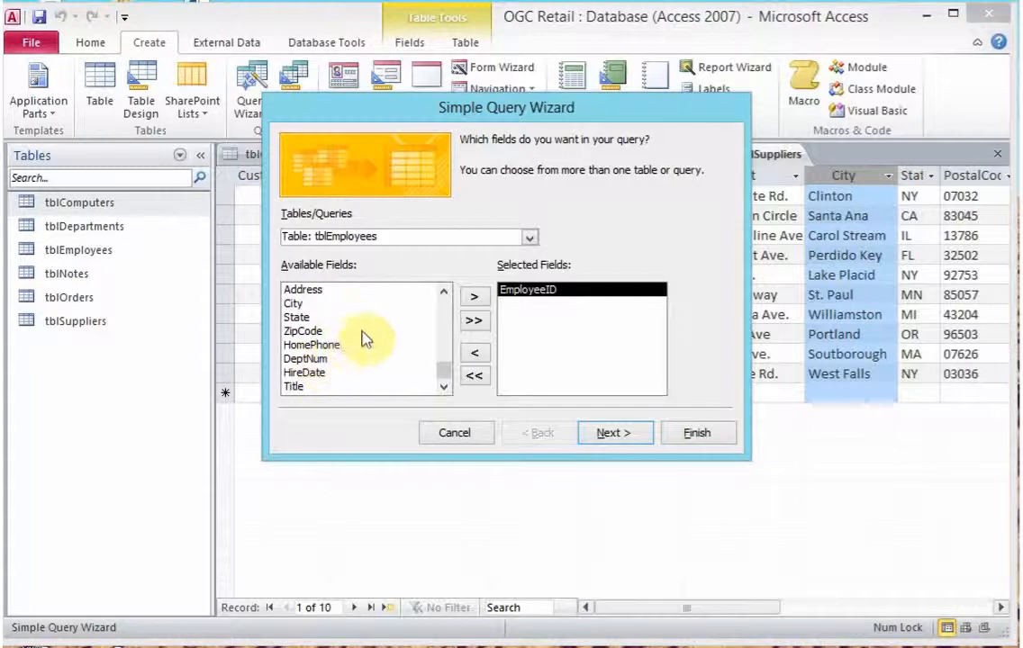
{"action": "left_click", "coordinate": [302, 319]}
{"action": "left_click", "coordinate": [474, 297]}
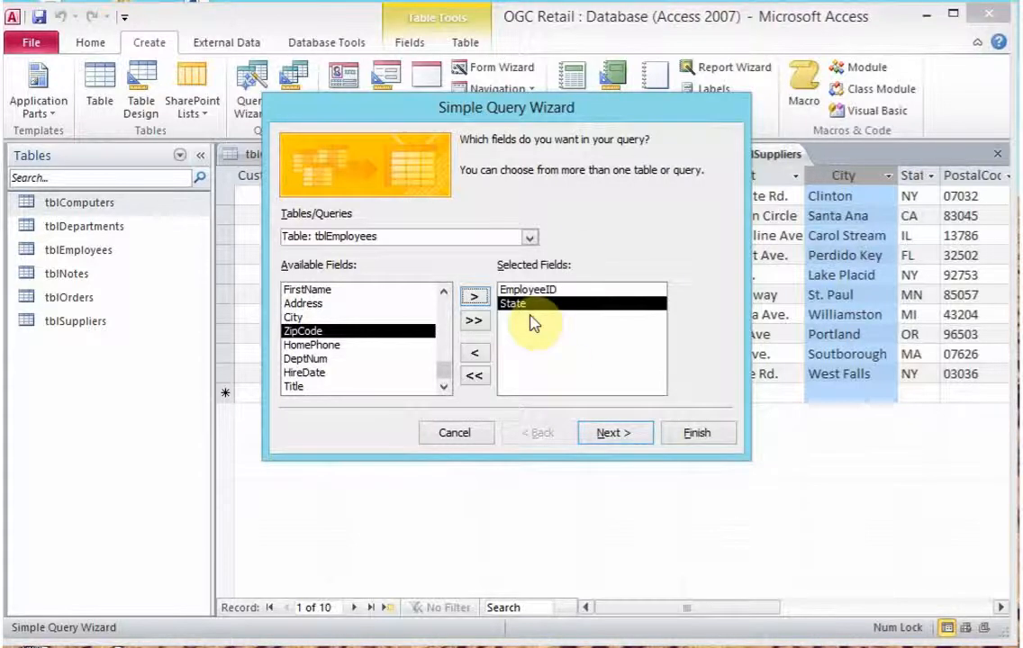
{"action": "left_click", "coordinate": [617, 438]}
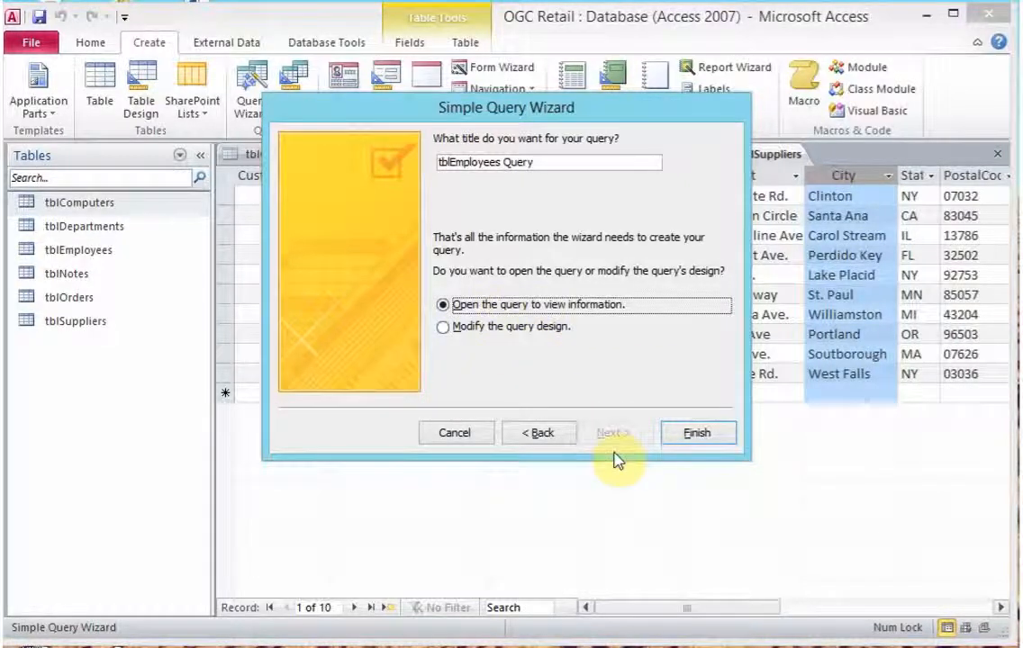
Finish the wizard to open tblEmployees Query and widen its EmployeeID column
{"action": "left_click", "coordinate": [686, 436]}
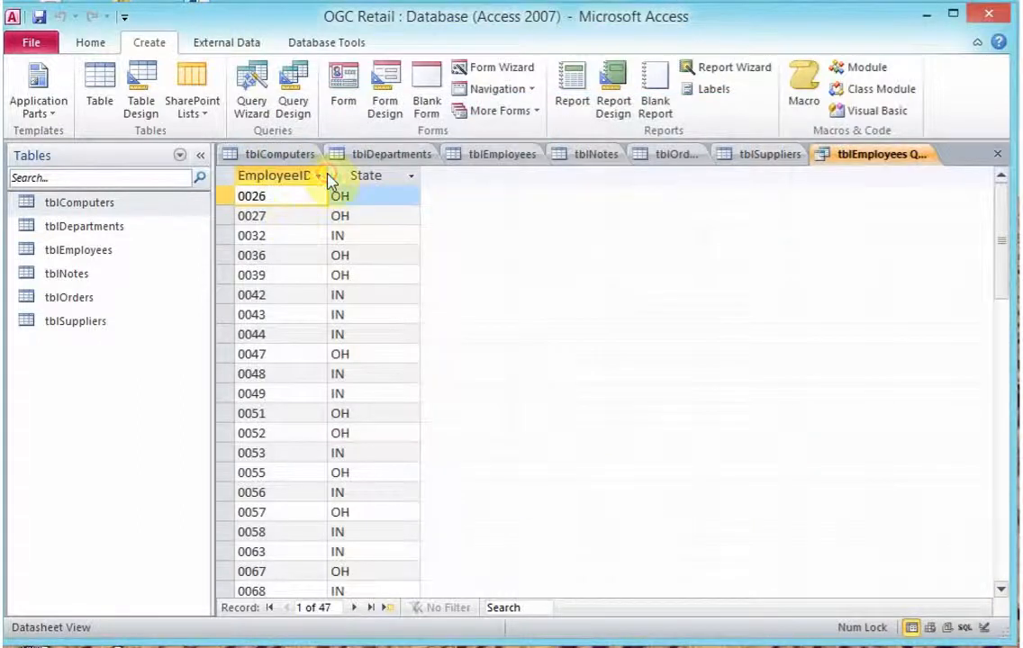
{"action": "left_click", "coordinate": [324, 176]}
{"action": "left_click", "coordinate": [605, 272]}
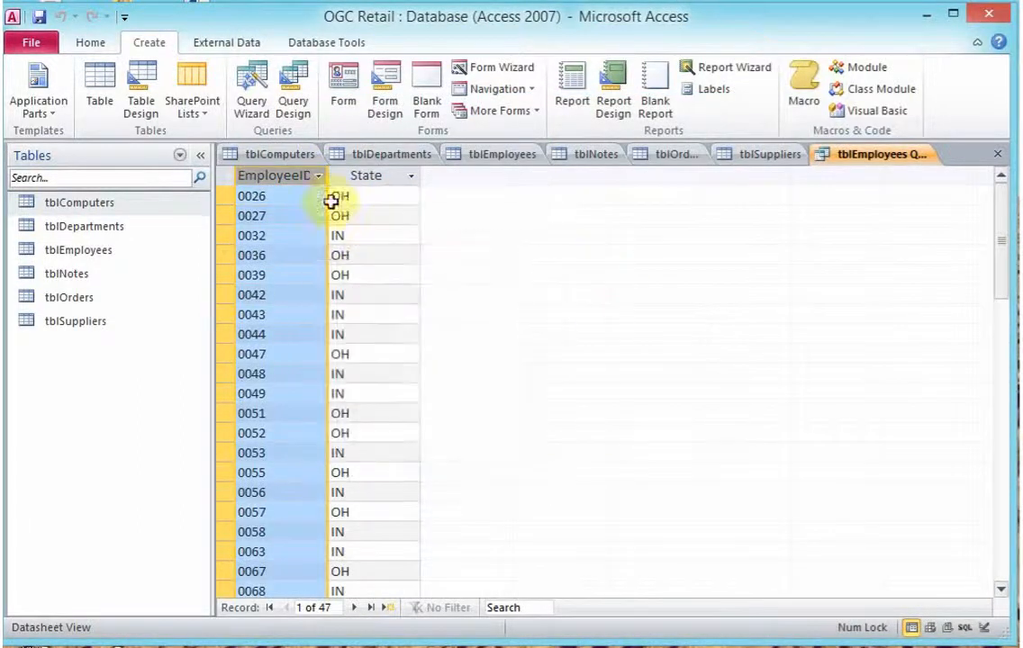
{"action": "left_click_drag", "start_coordinate": [331, 179], "coordinate": [351, 177]}
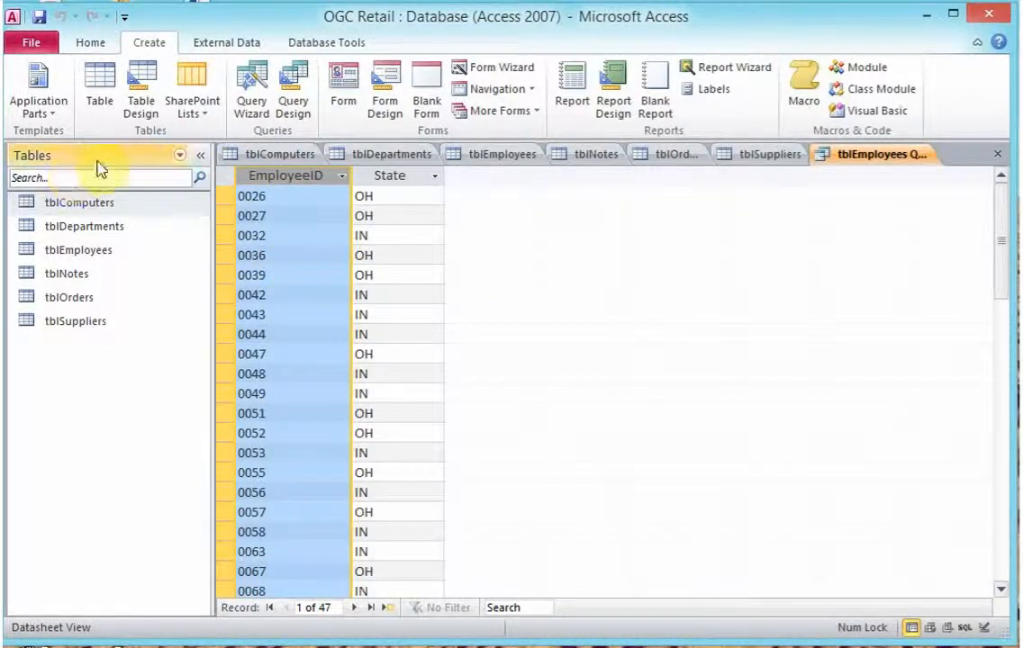
Make the navigation pane list Queries instead of Tables
{"action": "left_click", "coordinate": [180, 154]}
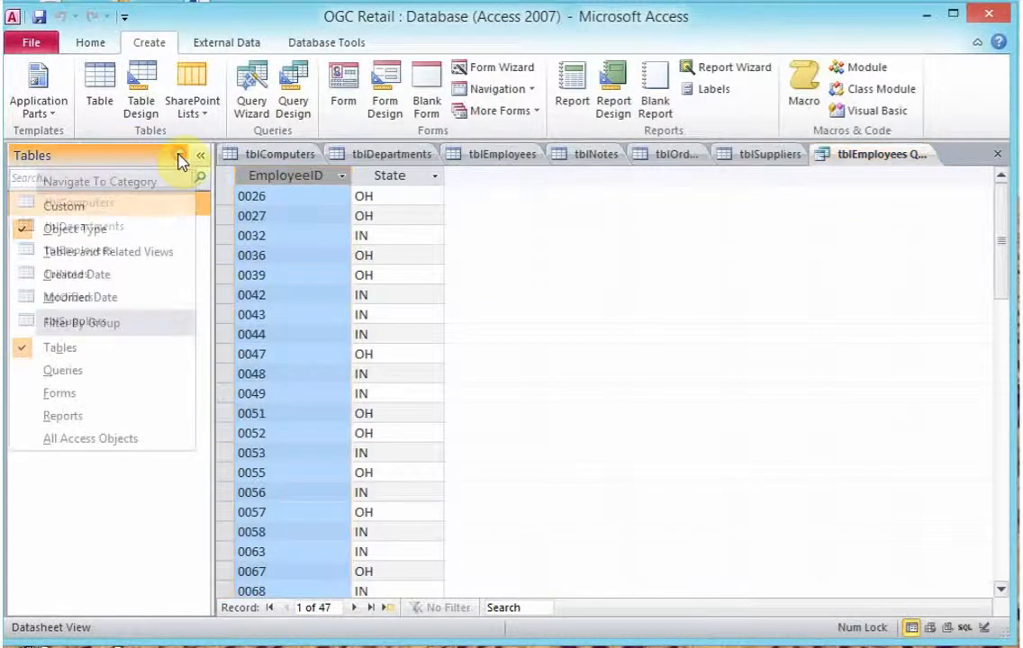
{"action": "left_click", "coordinate": [96, 379]}
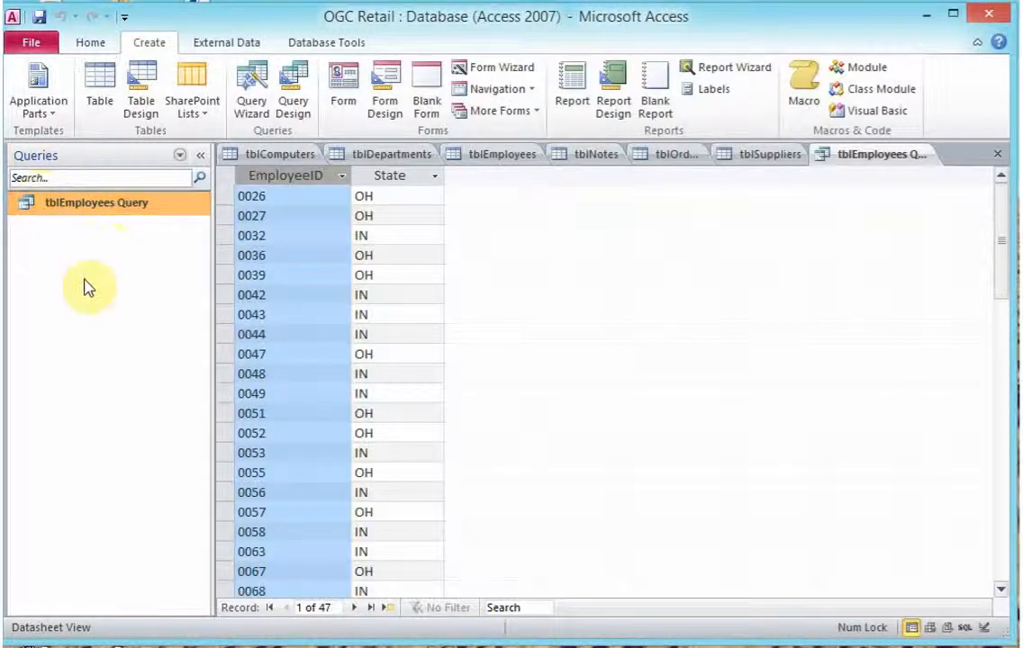
{"action": "left_click", "coordinate": [90, 43]}
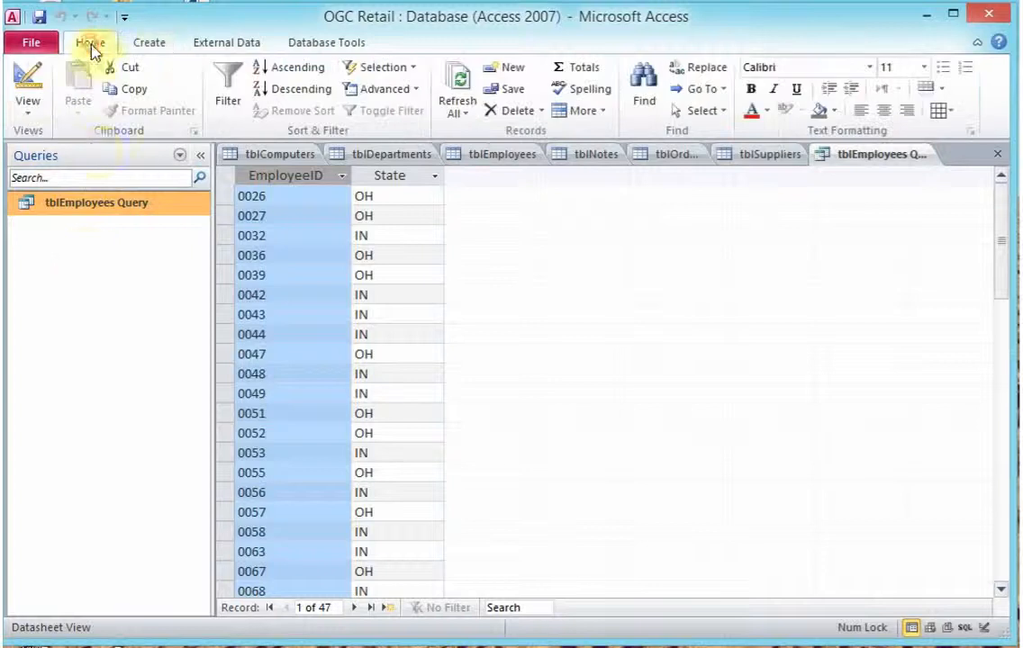
Switch tblEmployees Query to Design View using the View dropdown
{"action": "left_click", "coordinate": [26, 102]}
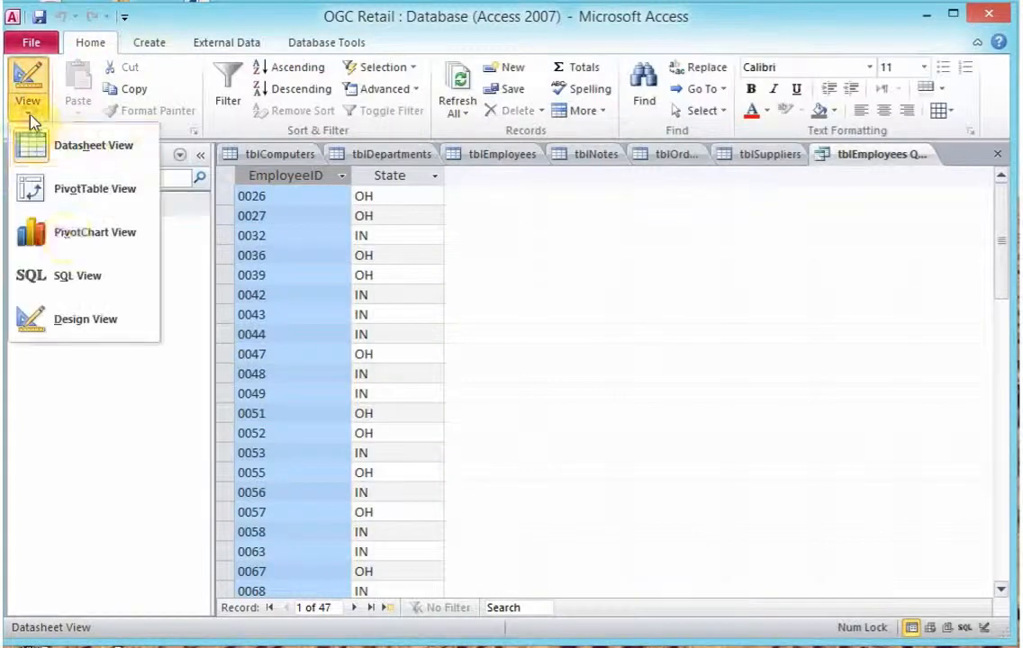
{"action": "left_click", "coordinate": [97, 331]}
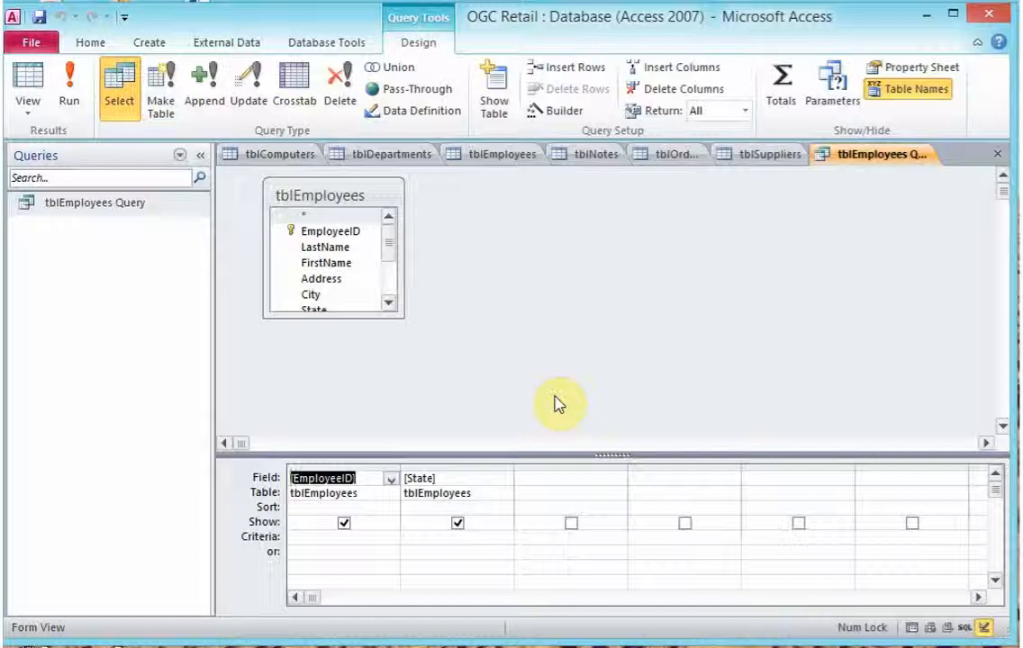
Add tblDepartments to the query design through Show Table, then close the picker
{"action": "left_click", "coordinate": [496, 110]}
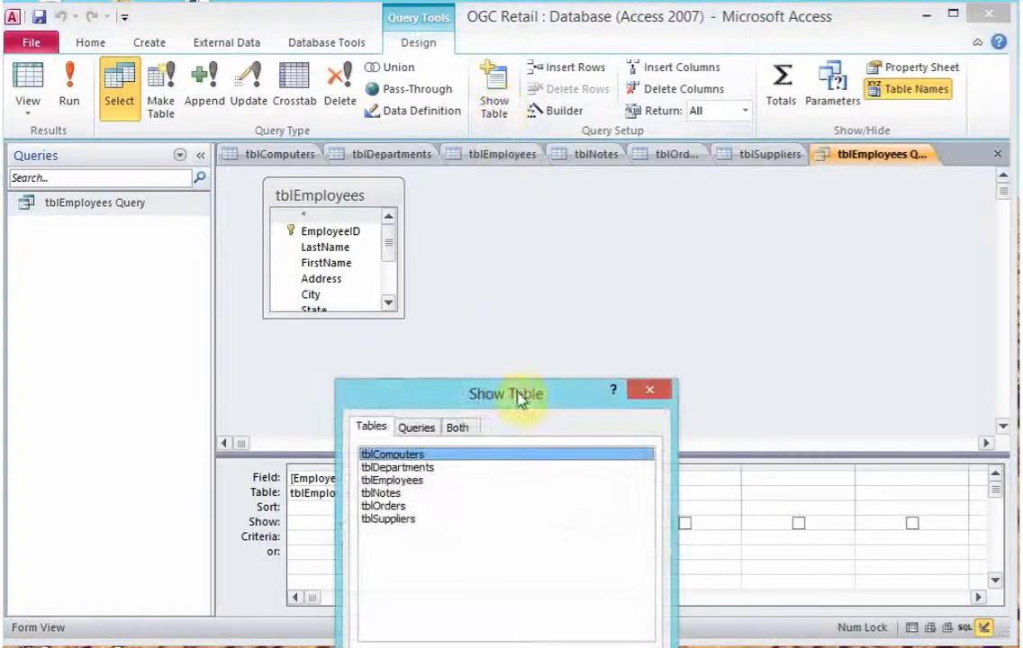
{"action": "left_click_drag", "start_coordinate": [520, 401], "coordinate": [867, 263]}
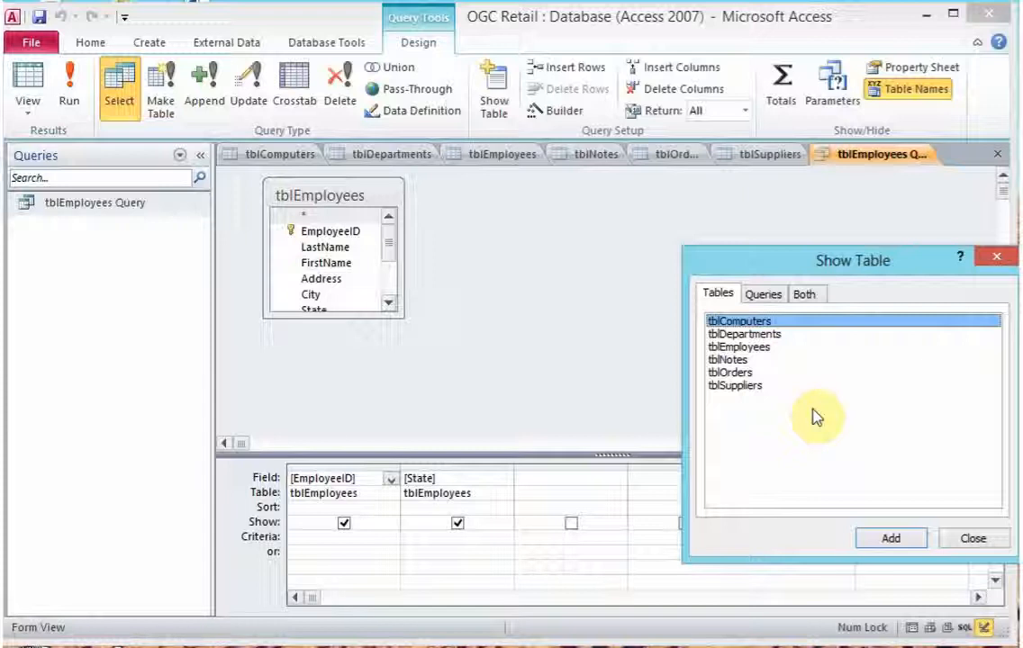
{"action": "left_click", "coordinate": [765, 335]}
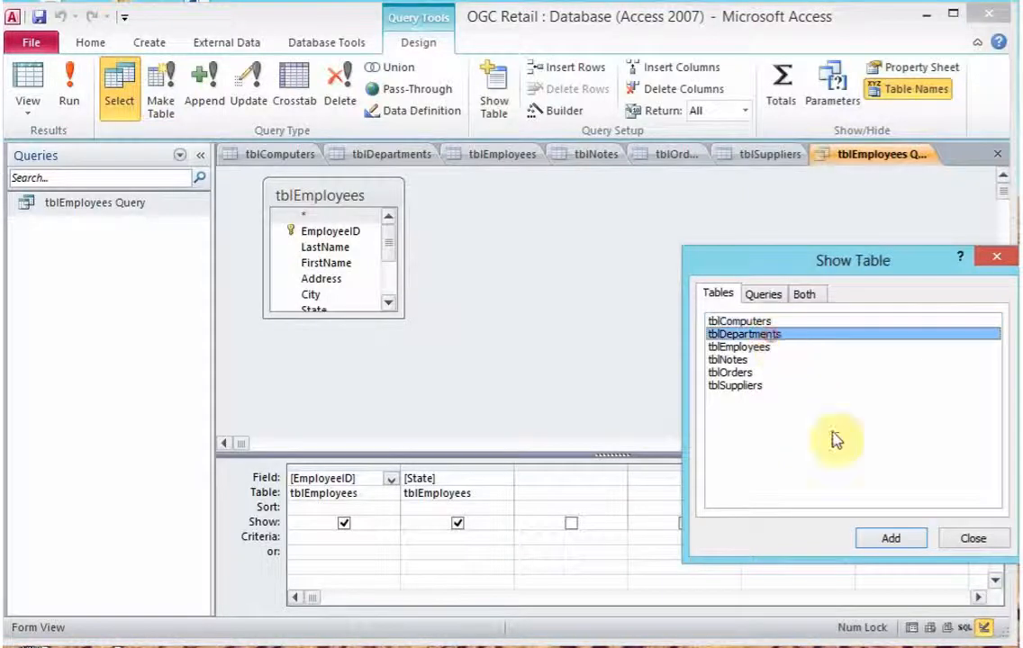
{"action": "left_click", "coordinate": [886, 539]}
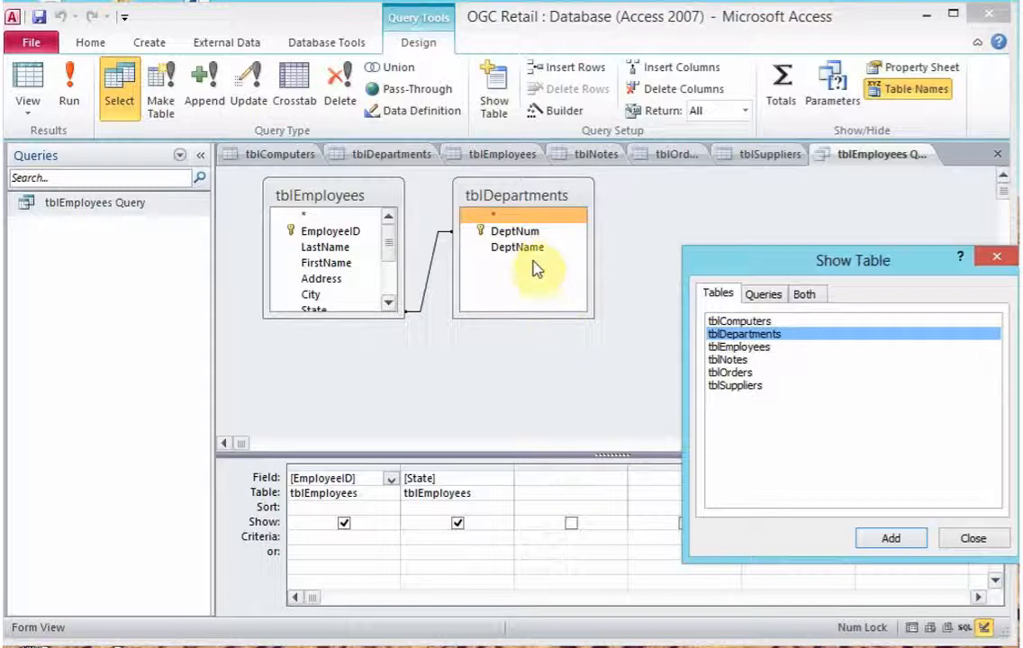
{"action": "left_click", "coordinate": [964, 539]}
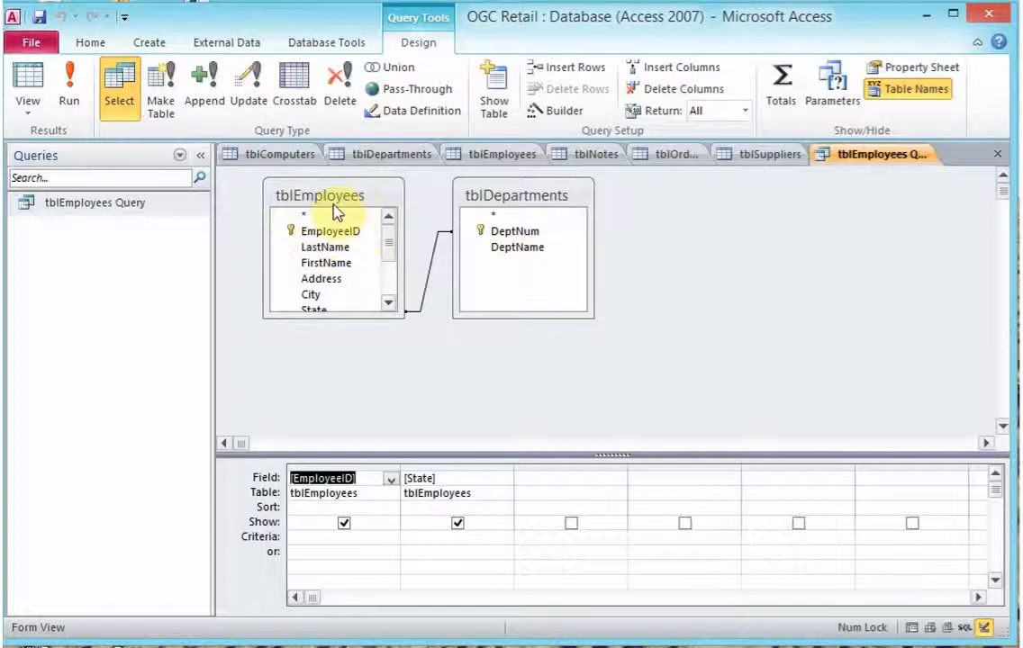
Add DeptName from tblDepartments as the third field in the query grid
{"action": "double_click", "coordinate": [521, 256]}
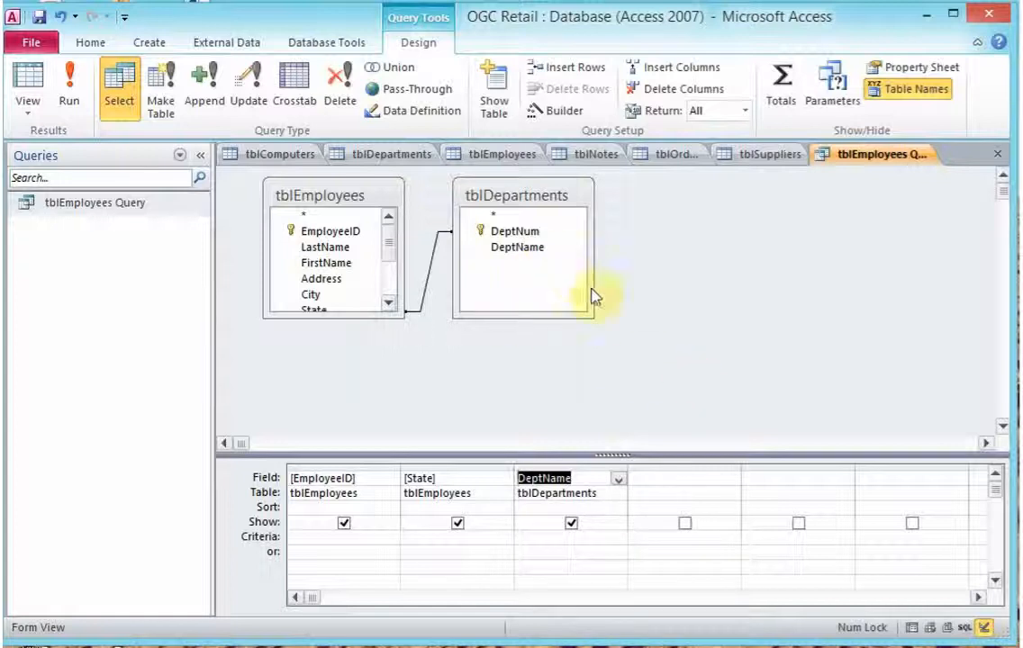
{"action": "left_click", "coordinate": [995, 582]}
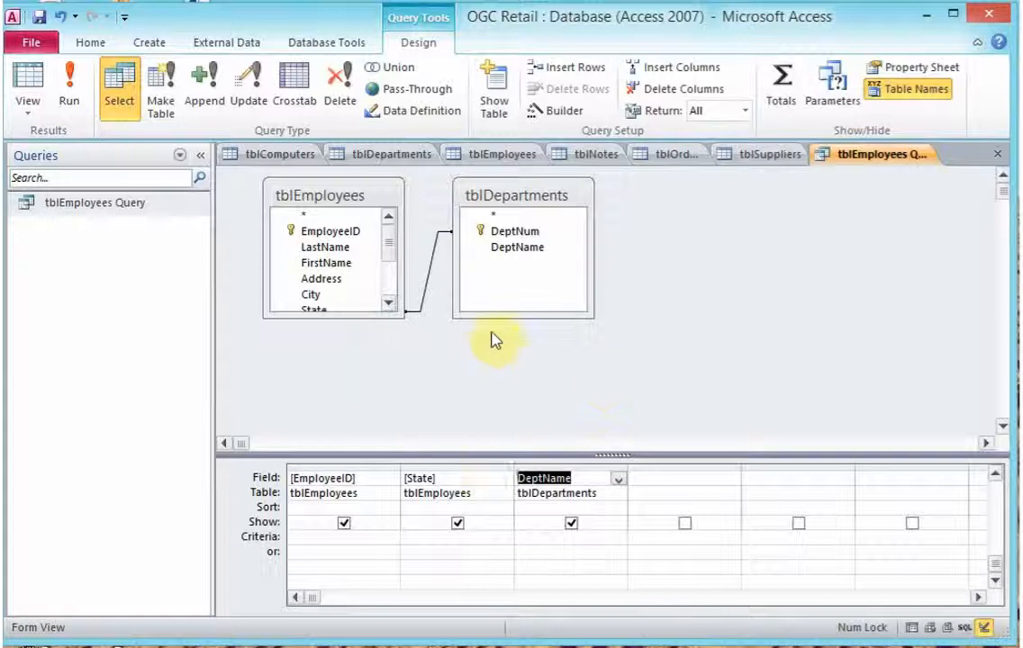
Run the query to list EmployeeID, State and DeptName for all 47 employees
{"action": "left_click", "coordinate": [68, 90]}
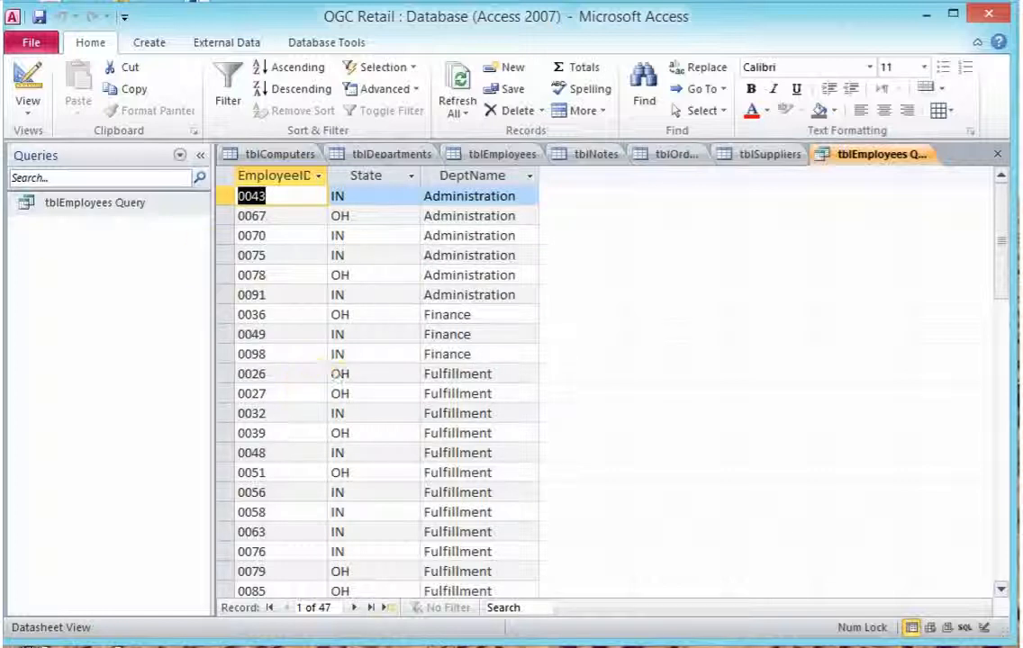
{"action": "right_click", "coordinate": [825, 647]}
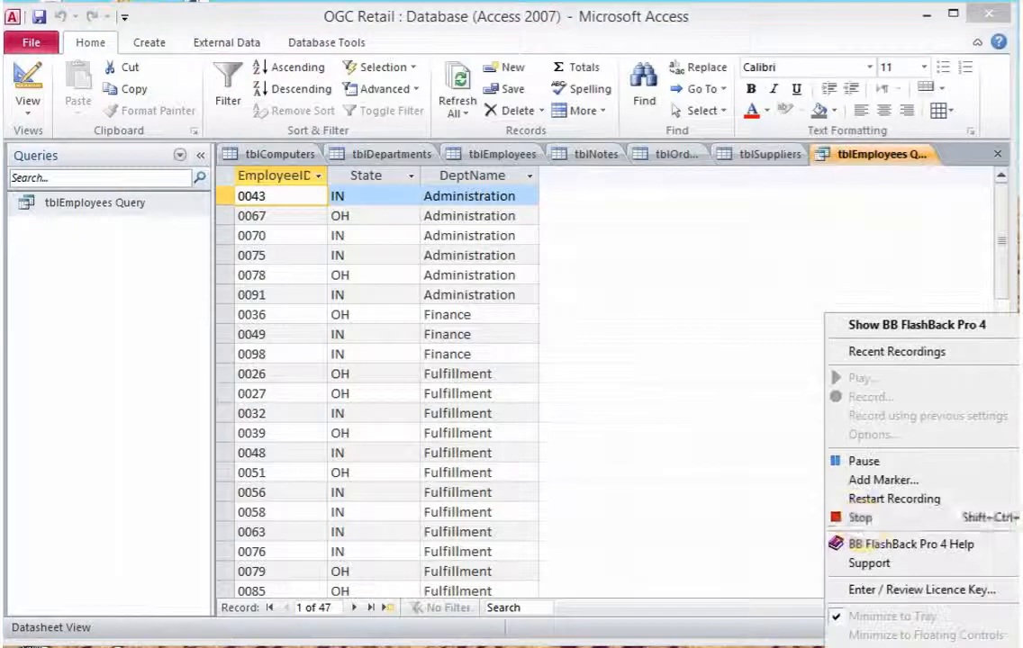